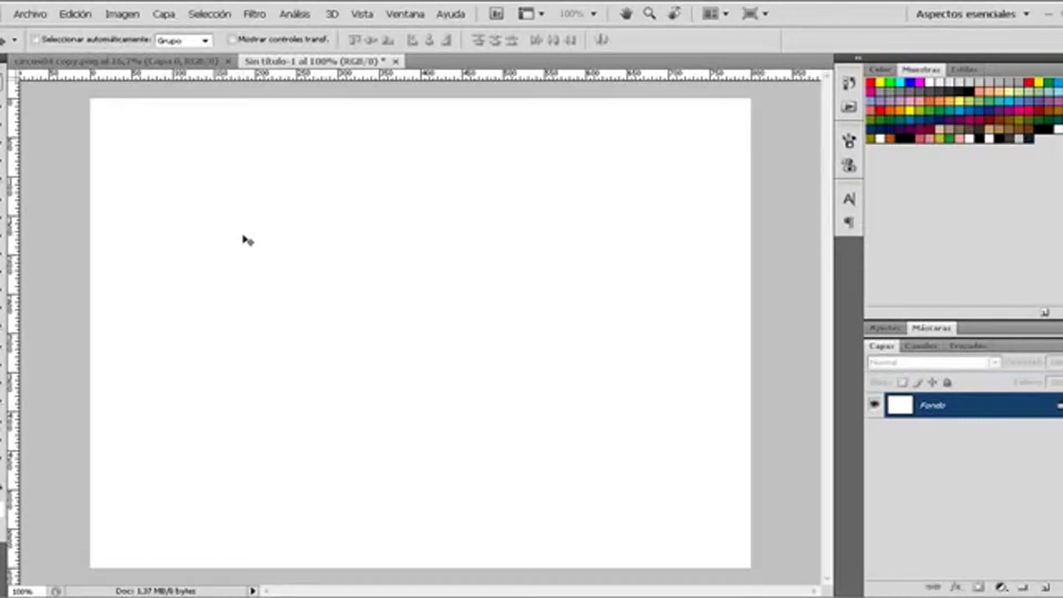
# Switch to the circus04 copy.png document with the cut-out woman.
pyautogui.click(98, 62)
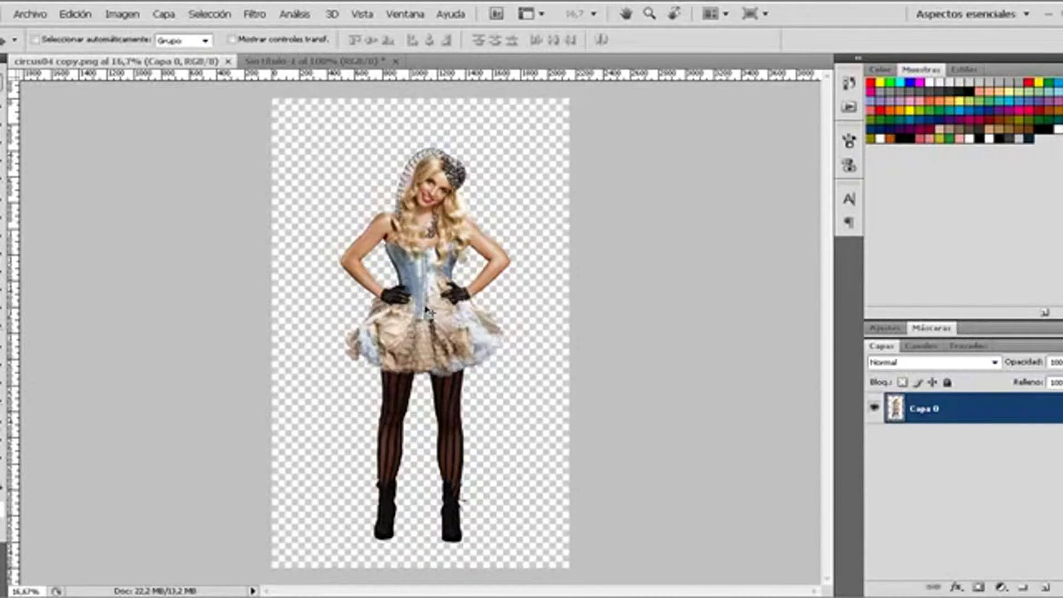
# Drag the woman into Sin título-1 as Capa 1, scaled proportionally to 17% at the upper left.
pyautogui.moveTo(429, 312); pyautogui.dragTo(369, 65)
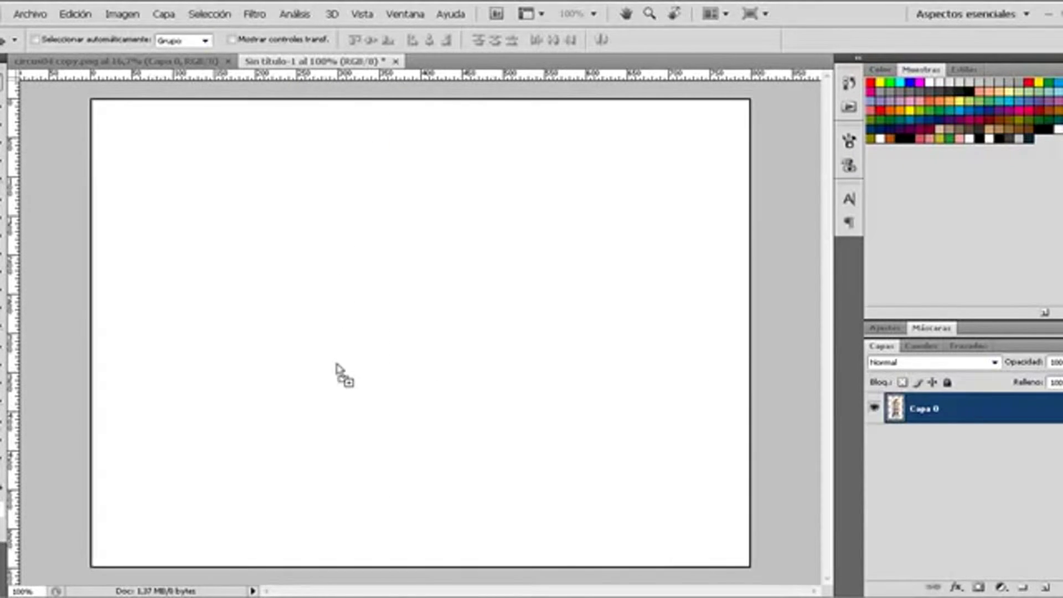
pyautogui.moveTo(370, 65); pyautogui.dragTo(396, 413)
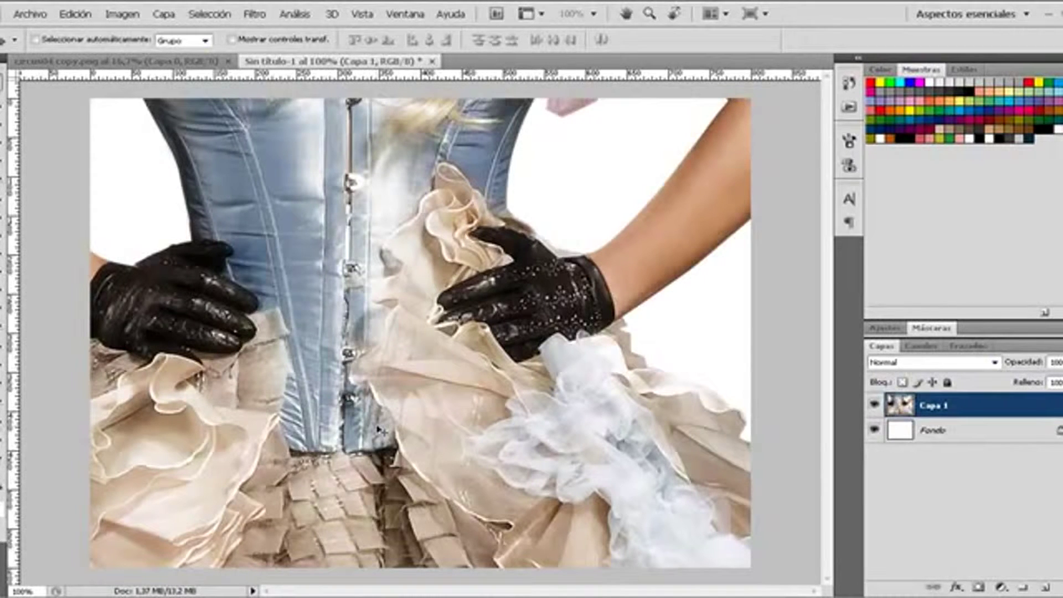
pyautogui.hotkey('ctrl', 't')
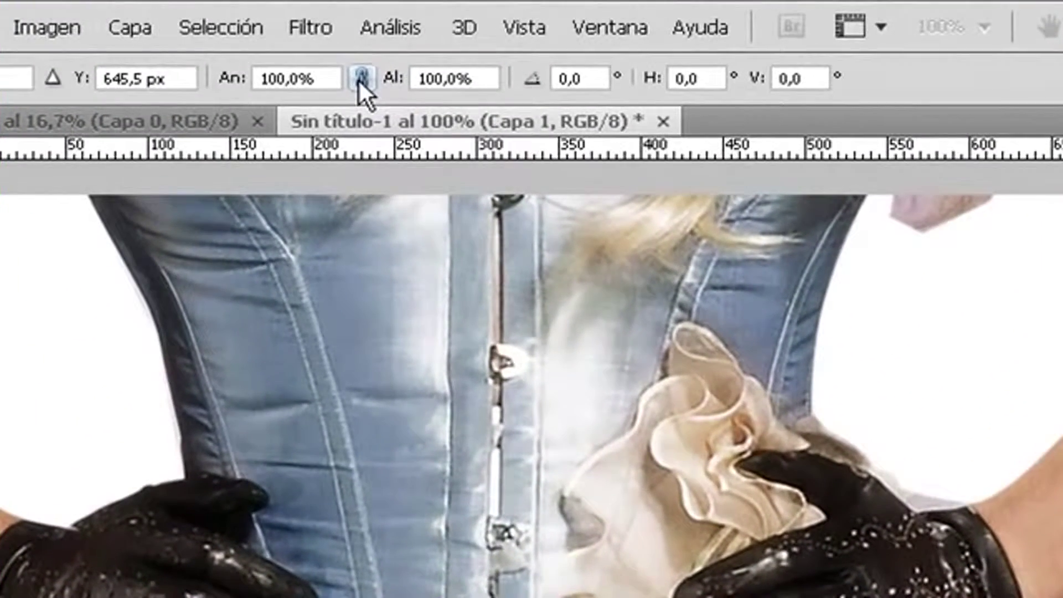
pyautogui.click(281, 40)
pyautogui.moveTo(392, 79)
pyautogui.mouseDown()
pyautogui.moveTo(238, 86)
pyautogui.moveTo(237, 100)
pyautogui.mouseUp()
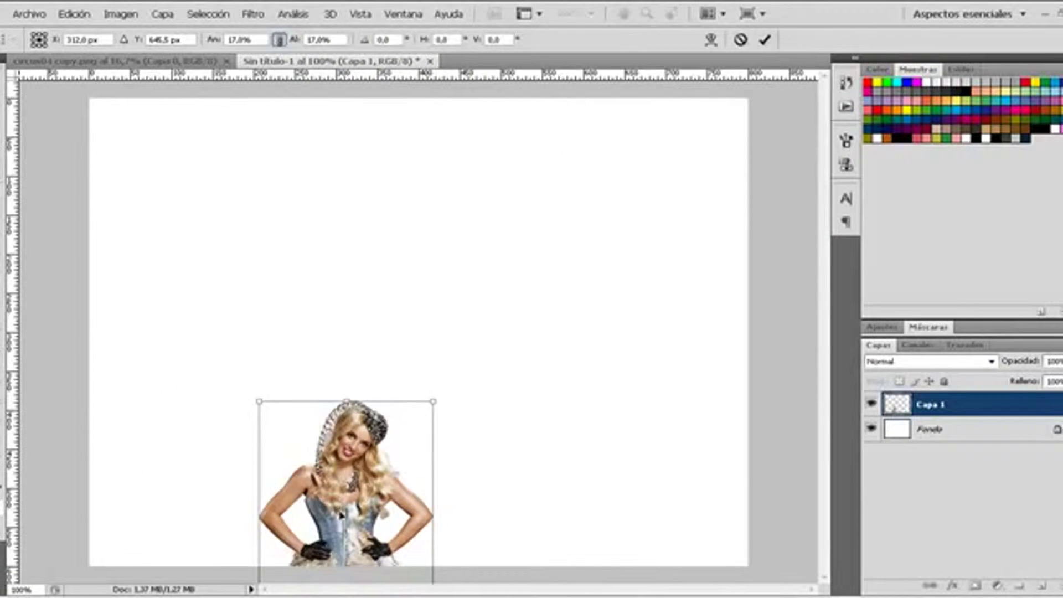
pyautogui.moveTo(342, 515); pyautogui.dragTo(240, 247)
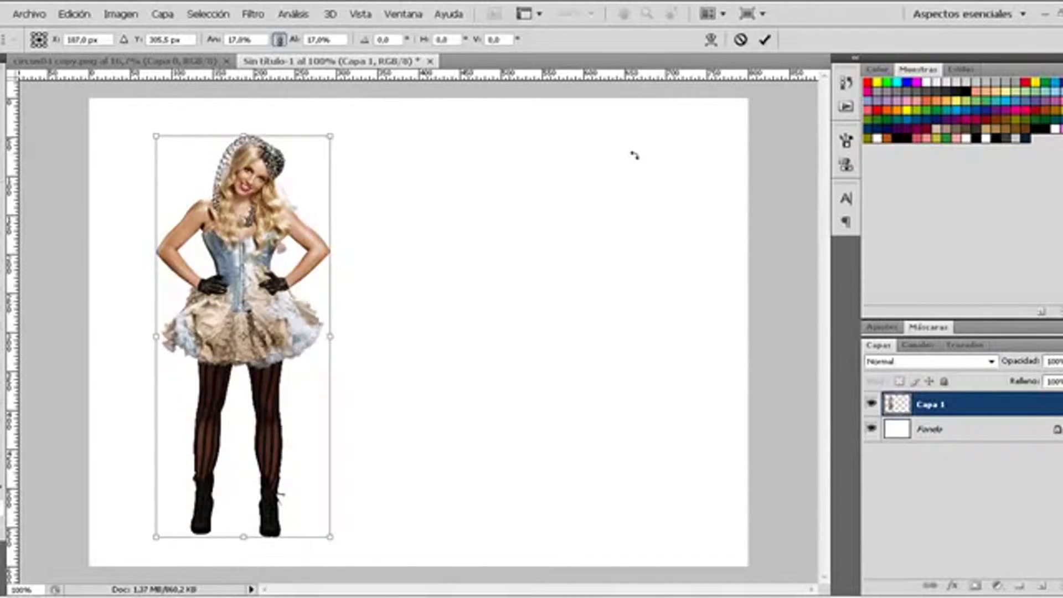
pyautogui.click(765, 40)
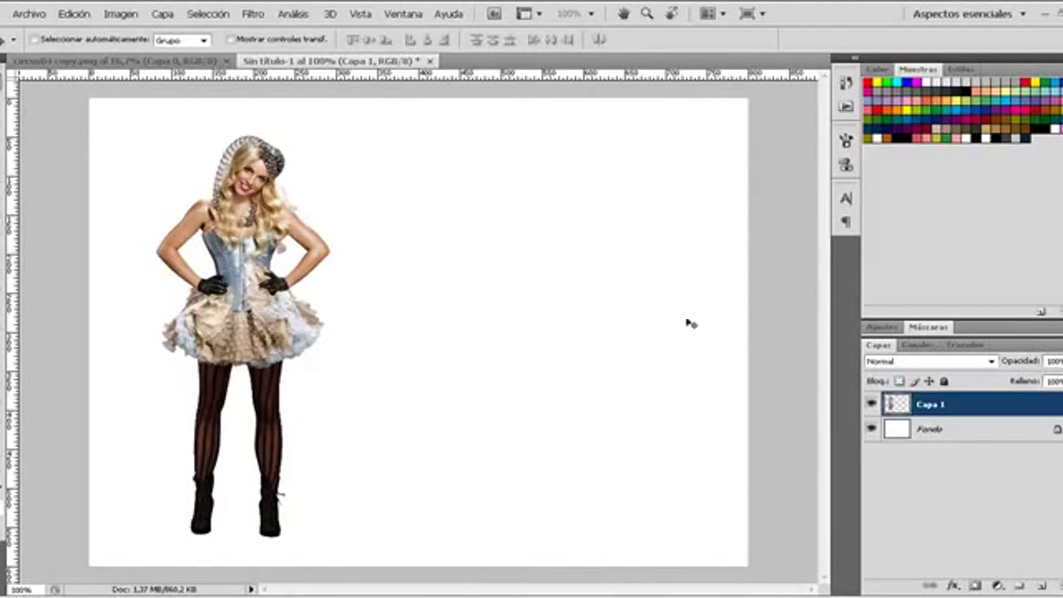
# Convert Fondo to Capa 0 and add a 90° red-to-white gradient fill layer.
pyautogui.doubleClick(948, 435)
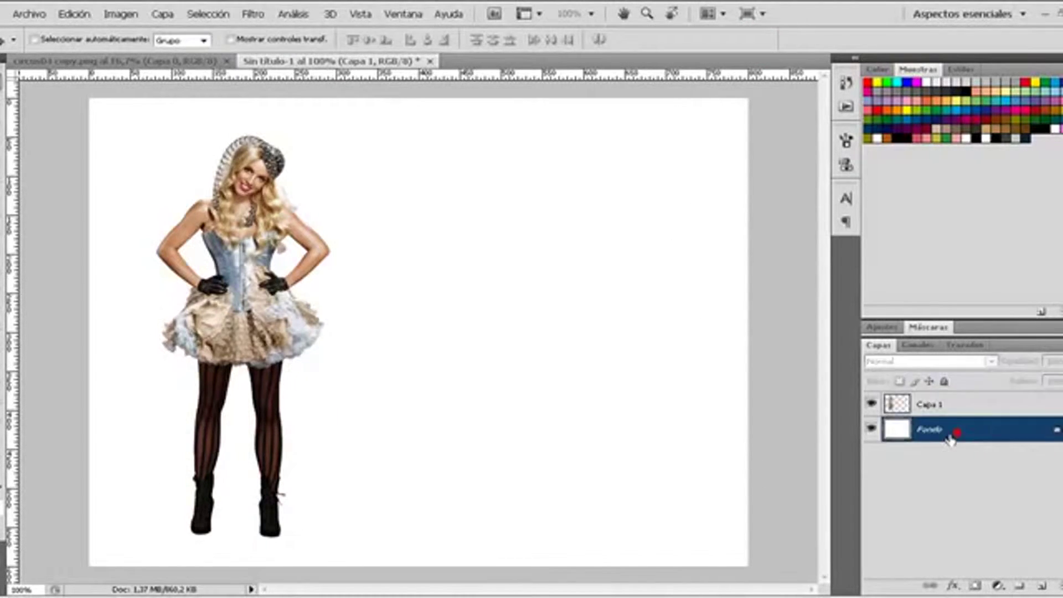
pyautogui.click(714, 187)
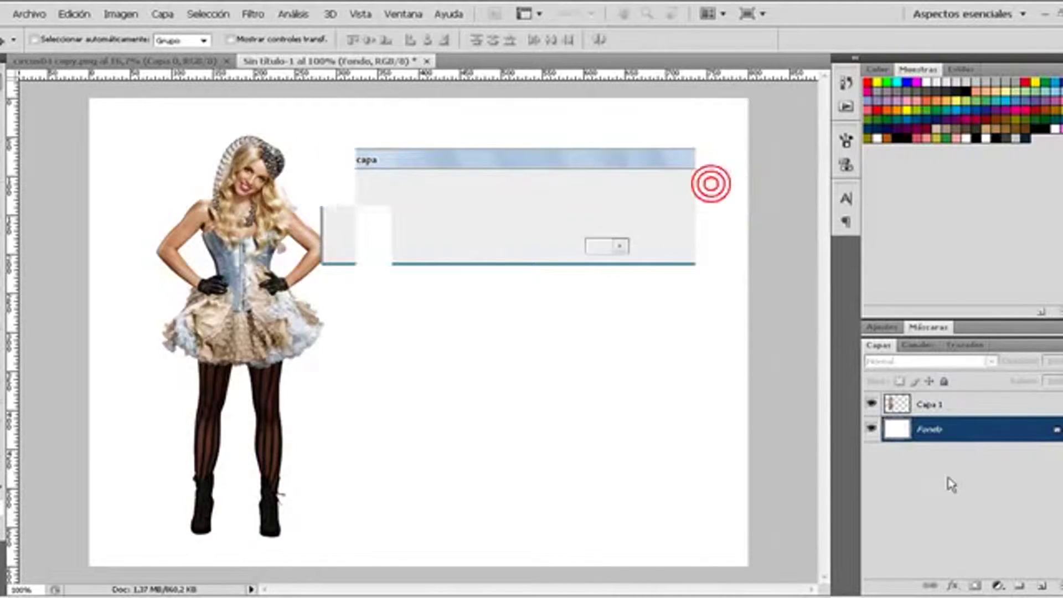
pyautogui.click(997, 587)
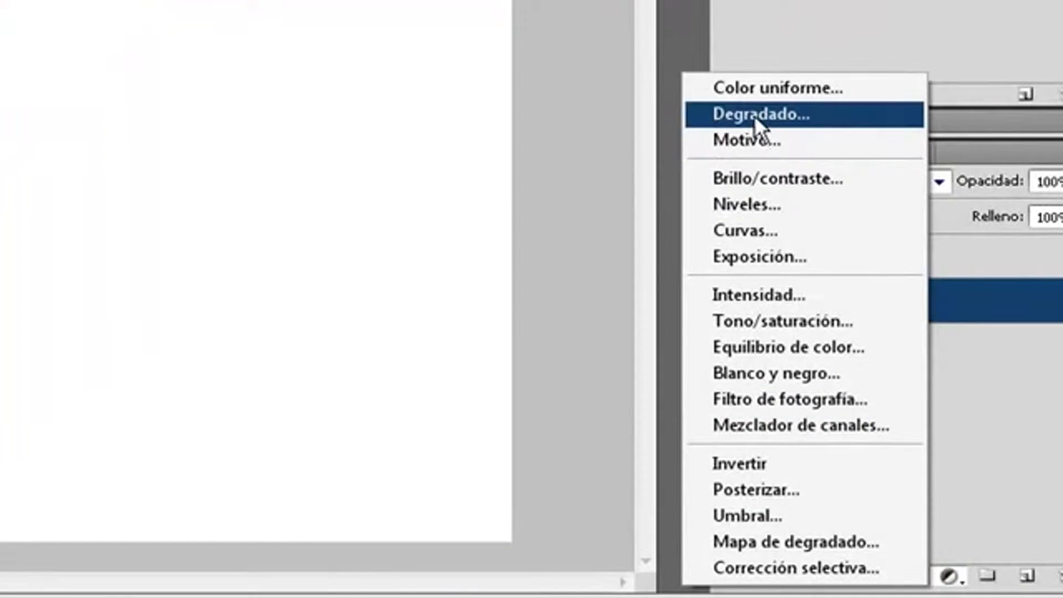
pyautogui.click(755, 115)
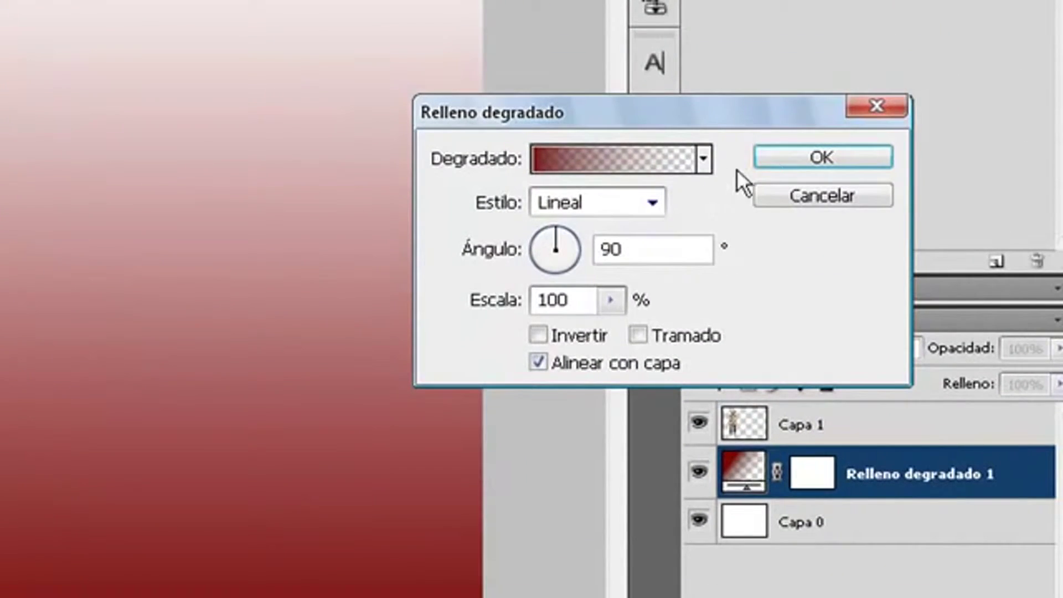
pyautogui.click(764, 161)
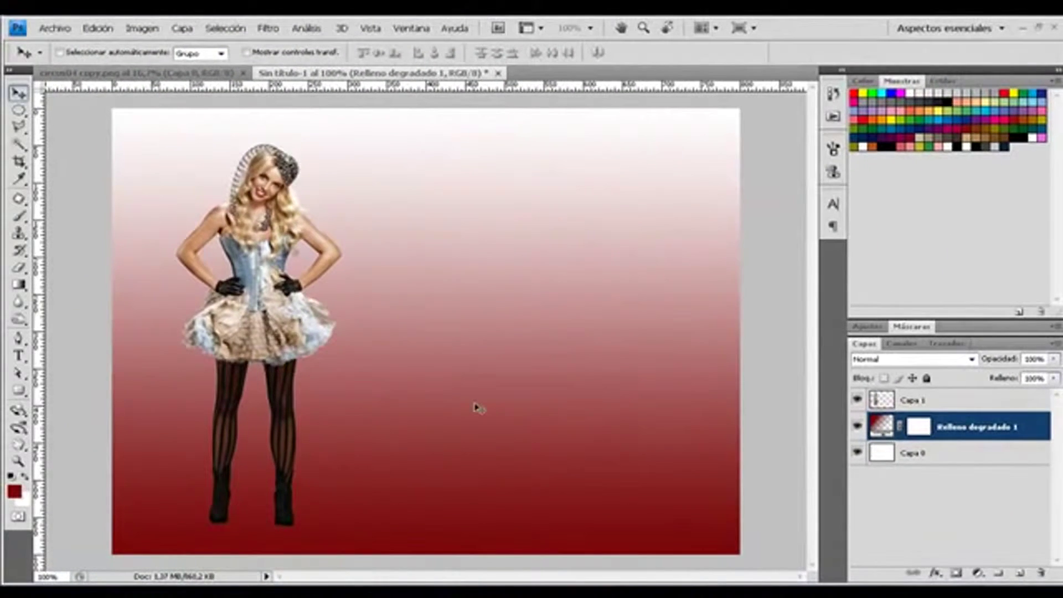
# Duplicate the woman's layer Capa 1 into Capa 1 copia.
pyautogui.doubleClick(945, 406)
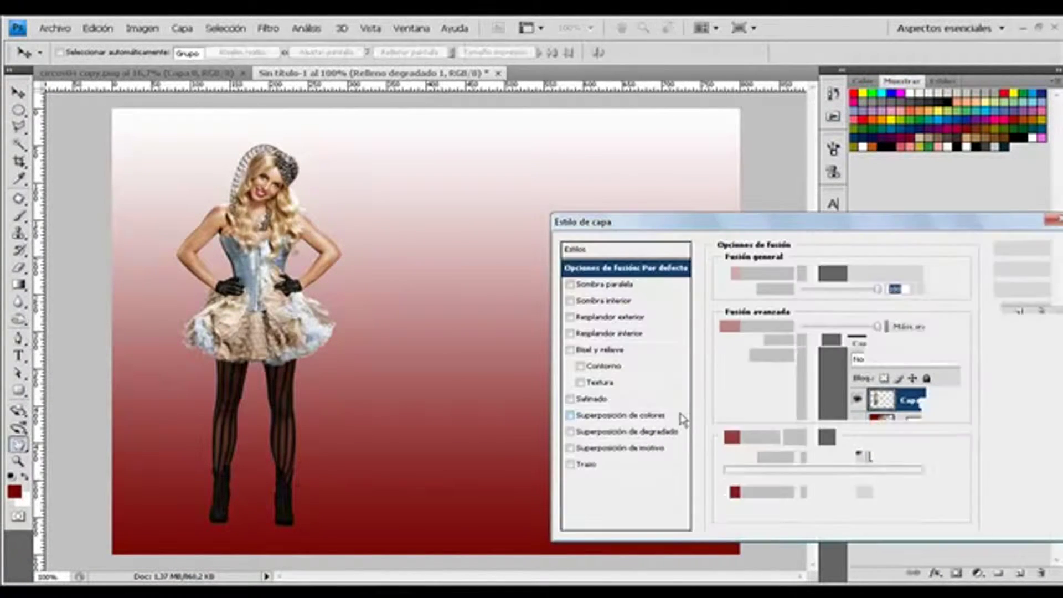
pyautogui.click(1014, 270)
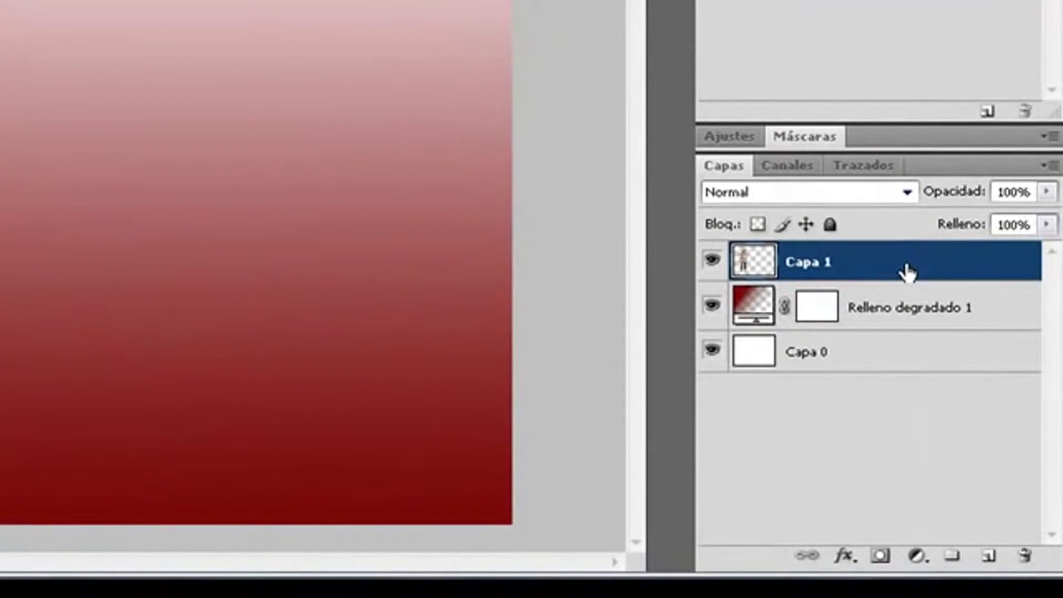
pyautogui.rightClick(972, 399)
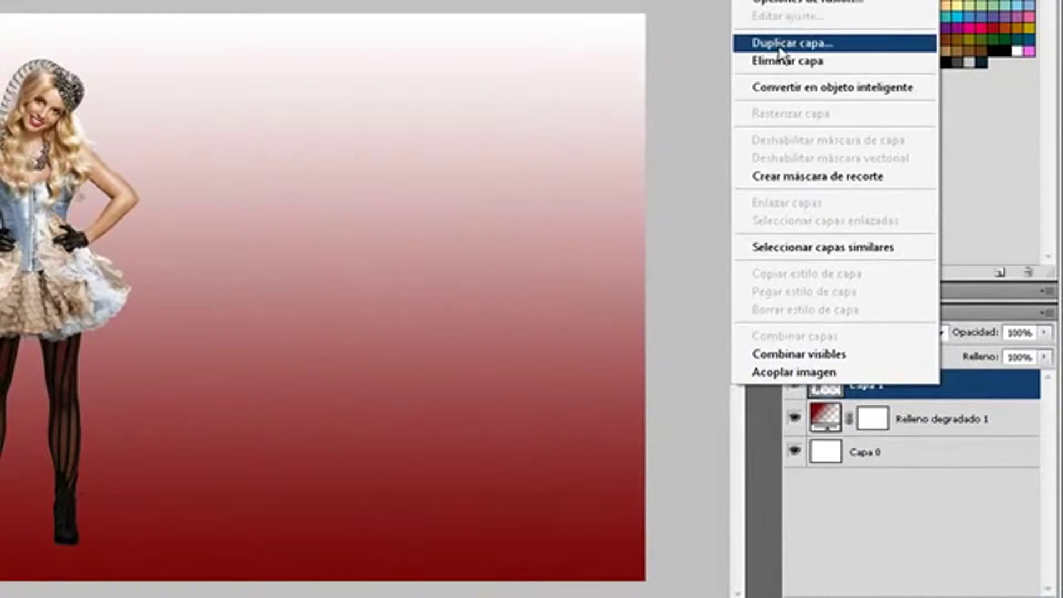
pyautogui.click(778, 44)
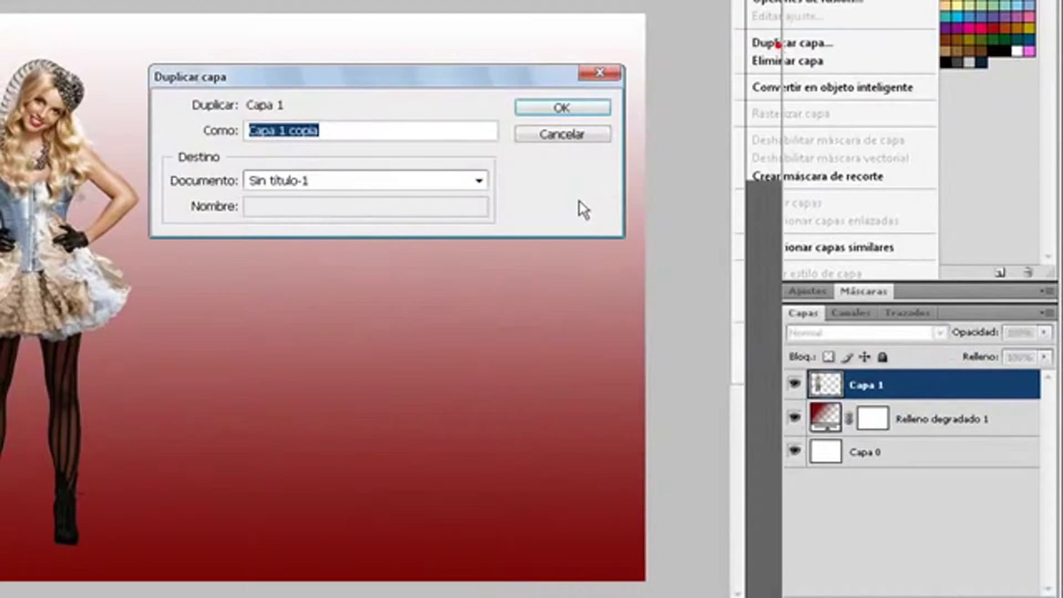
pyautogui.click(542, 111)
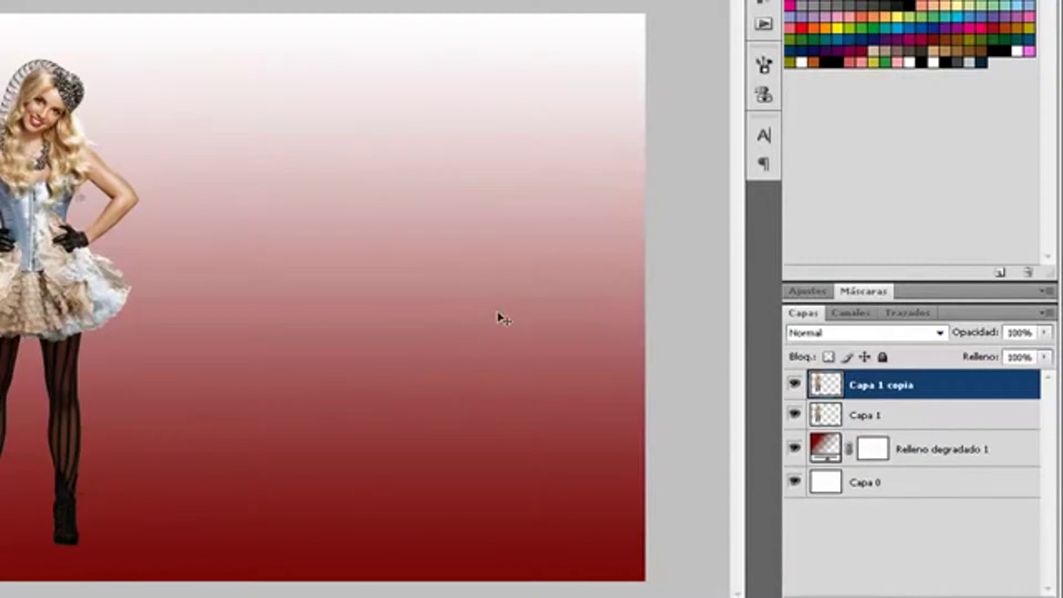
# Give Capa 1 a black Color Overlay layer style.
pyautogui.doubleClick(930, 424)
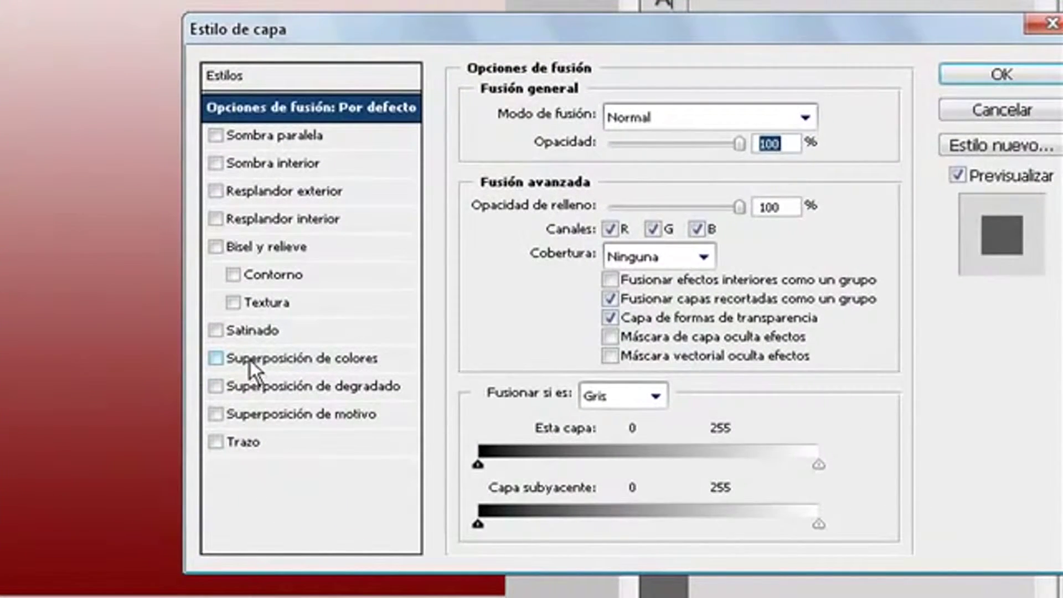
pyautogui.click(250, 361)
pyautogui.click(816, 132)
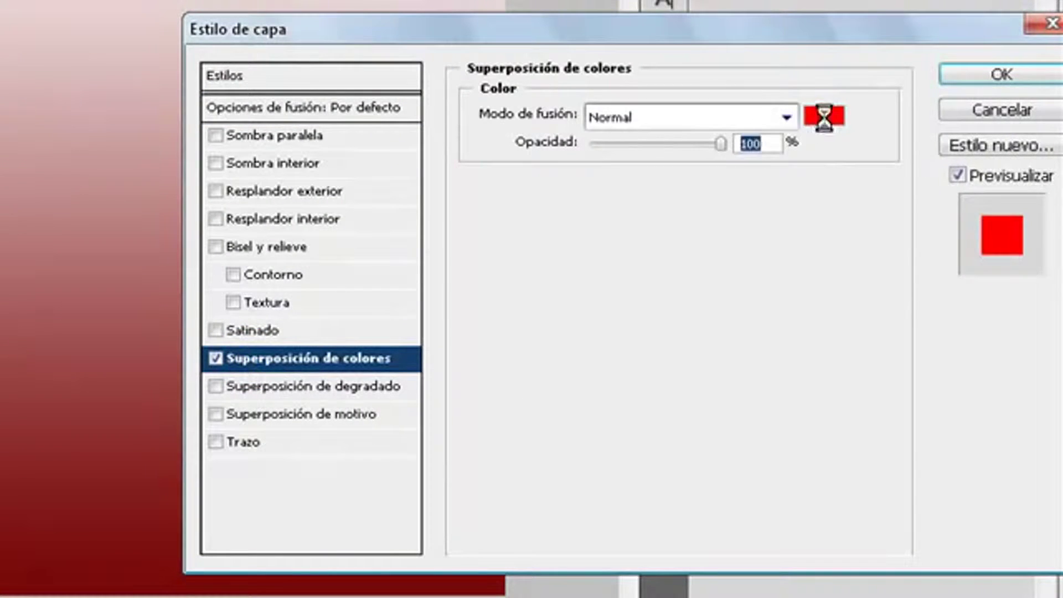
pyautogui.click(418, 442)
pyautogui.moveTo(418, 441); pyautogui.dragTo(351, 441)
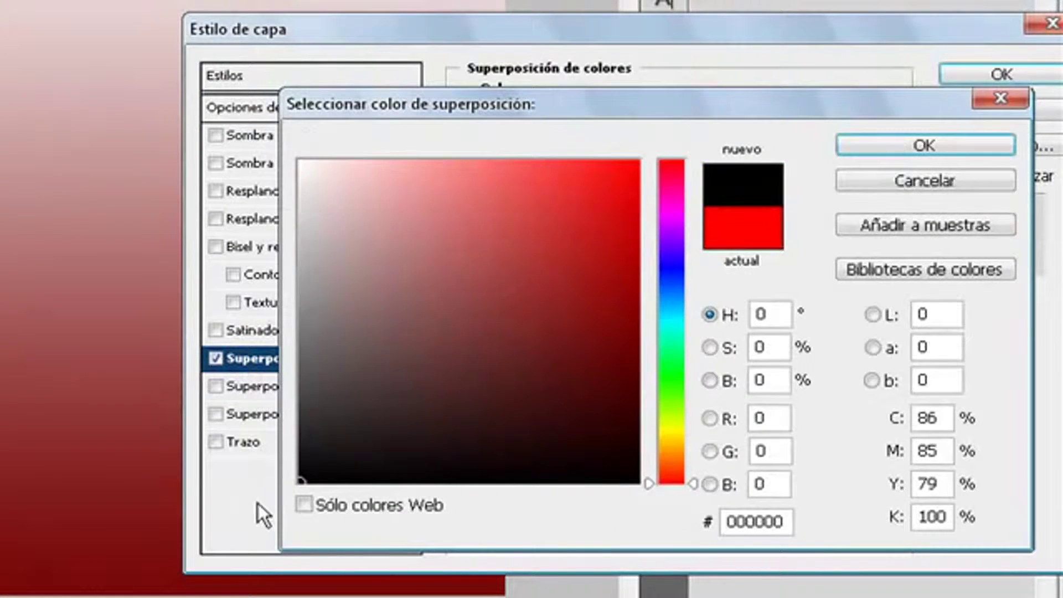
pyautogui.click(924, 147)
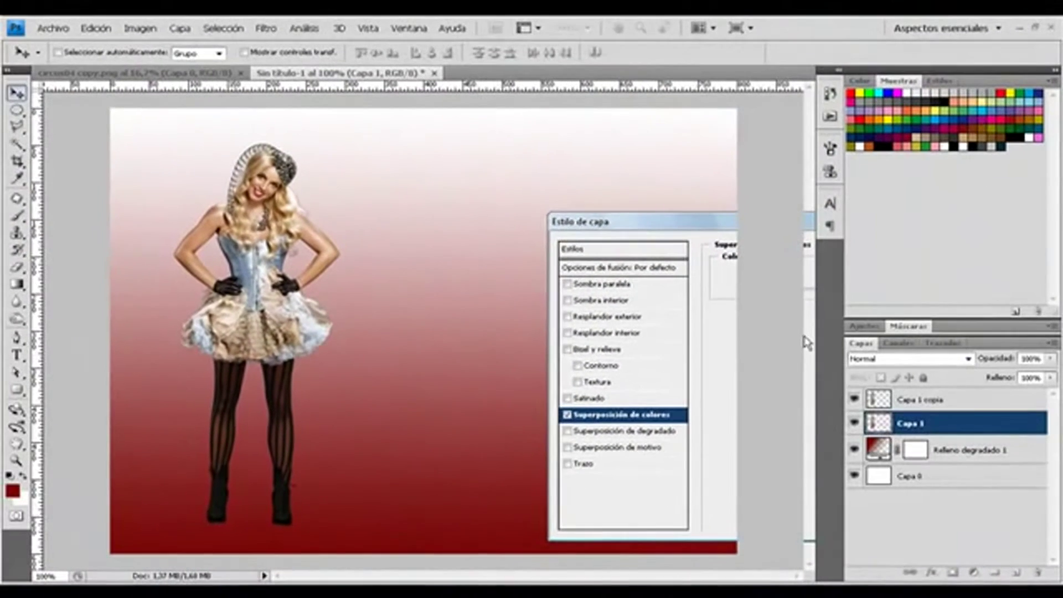
pyautogui.click(1011, 161)
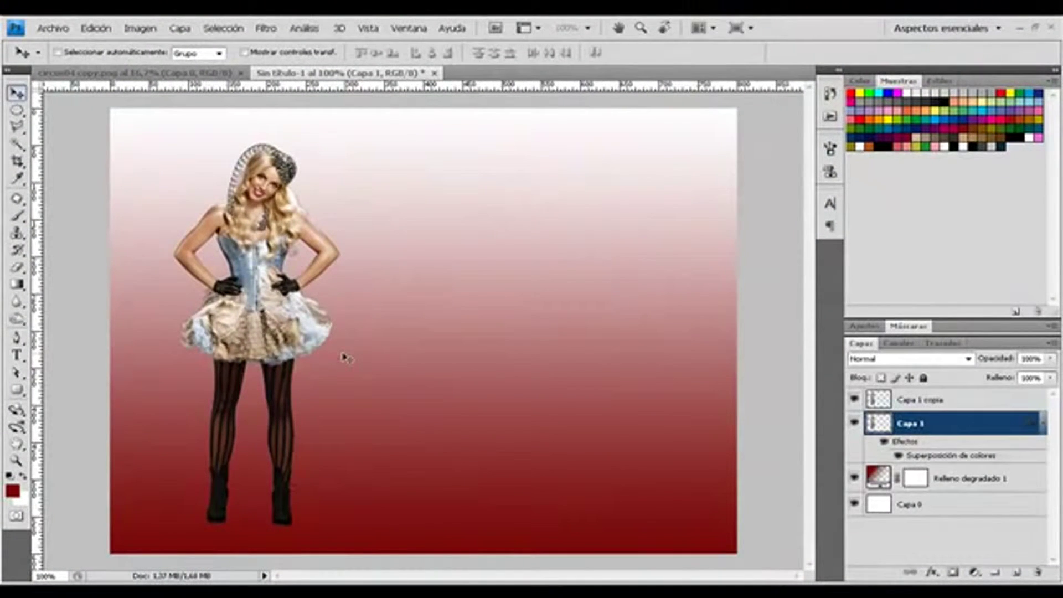
pyautogui.hotkey('ctrl', 't')
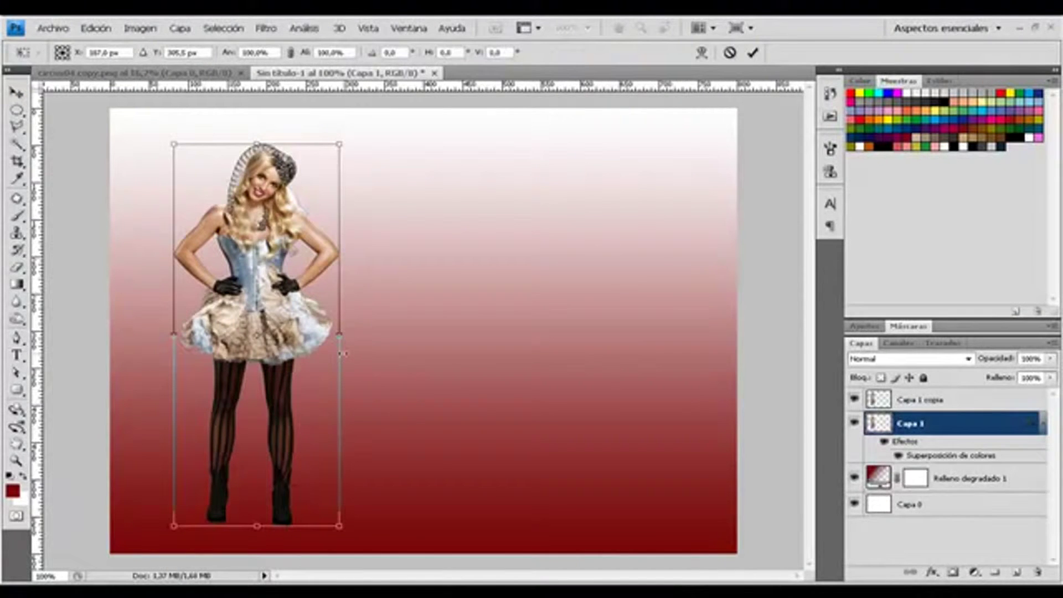
# Distort the black Capa 1 into a slanted floor shadow stretching up-right from the feet.
pyautogui.rightClick(296, 339)
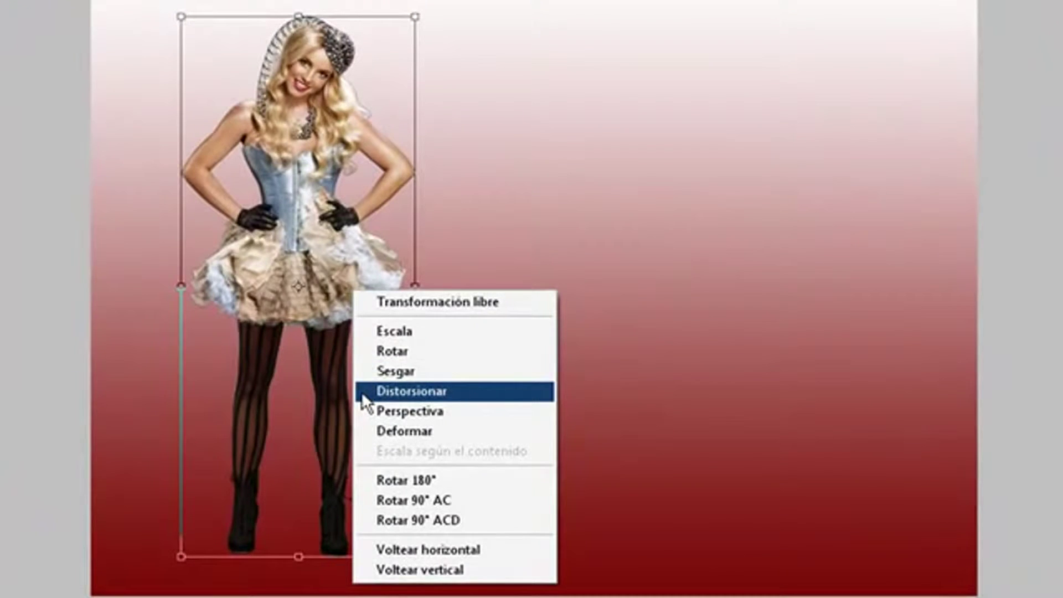
pyautogui.click(361, 391)
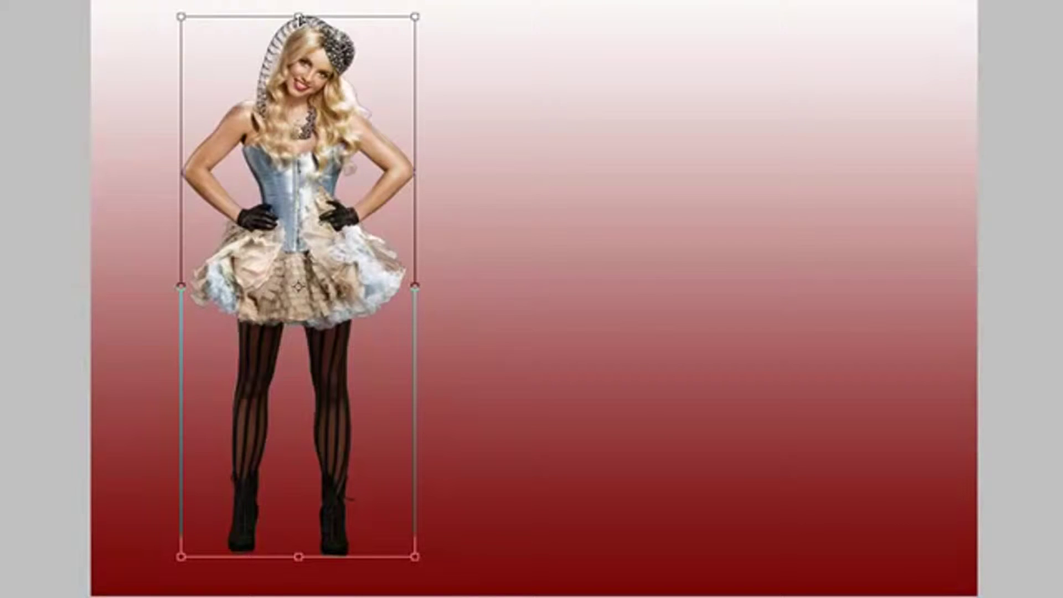
pyautogui.moveTo(299, 18)
pyautogui.mouseDown()
pyautogui.moveTo(526, 259)
pyautogui.moveTo(556, 327)
pyautogui.mouseUp()
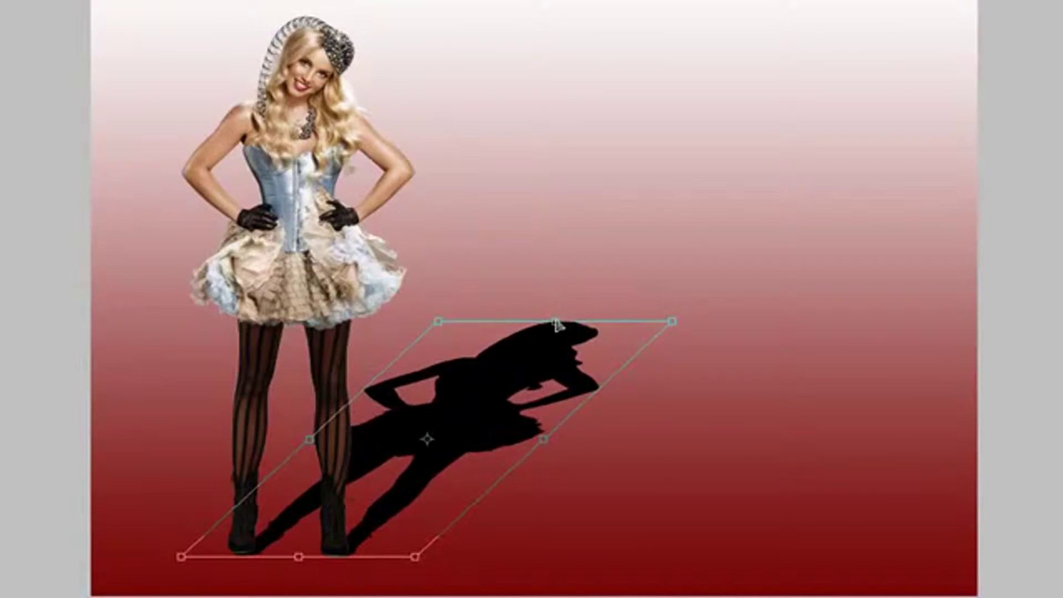
pyautogui.moveTo(555, 327)
pyautogui.mouseDown()
pyautogui.moveTo(630, 290)
pyautogui.moveTo(582, 328)
pyautogui.mouseUp()
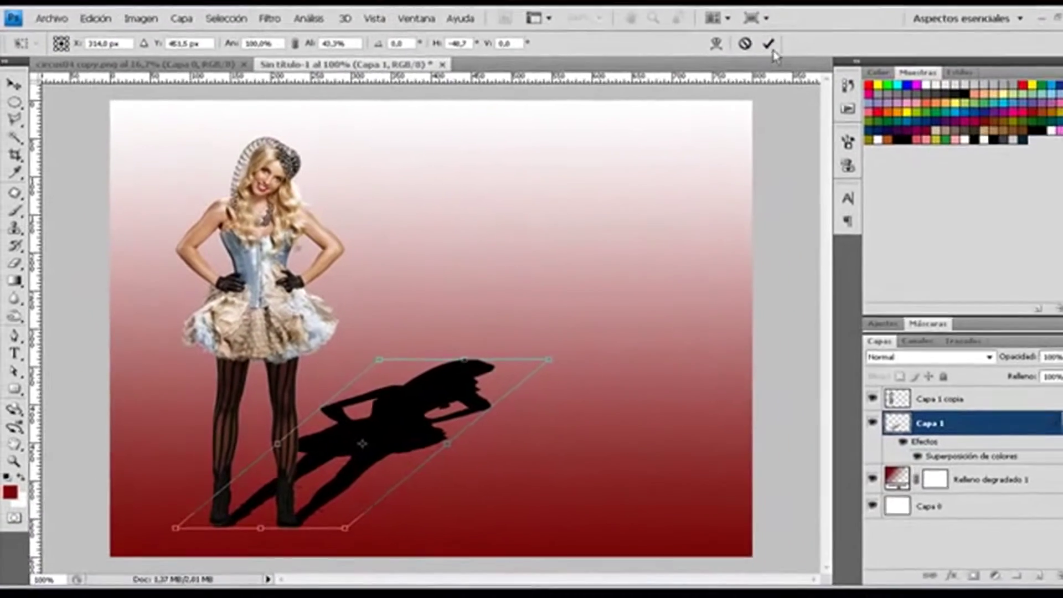
pyautogui.press('Return')
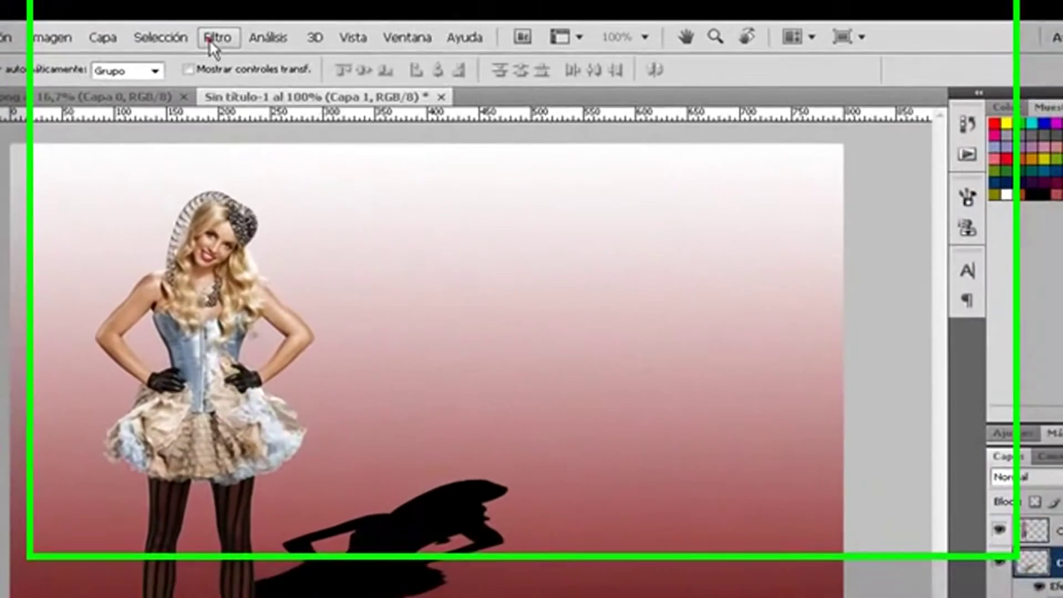
# Apply a Gaussian Blur of radius 3.0 pixels to the black shadow.
pyautogui.click(268, 28)
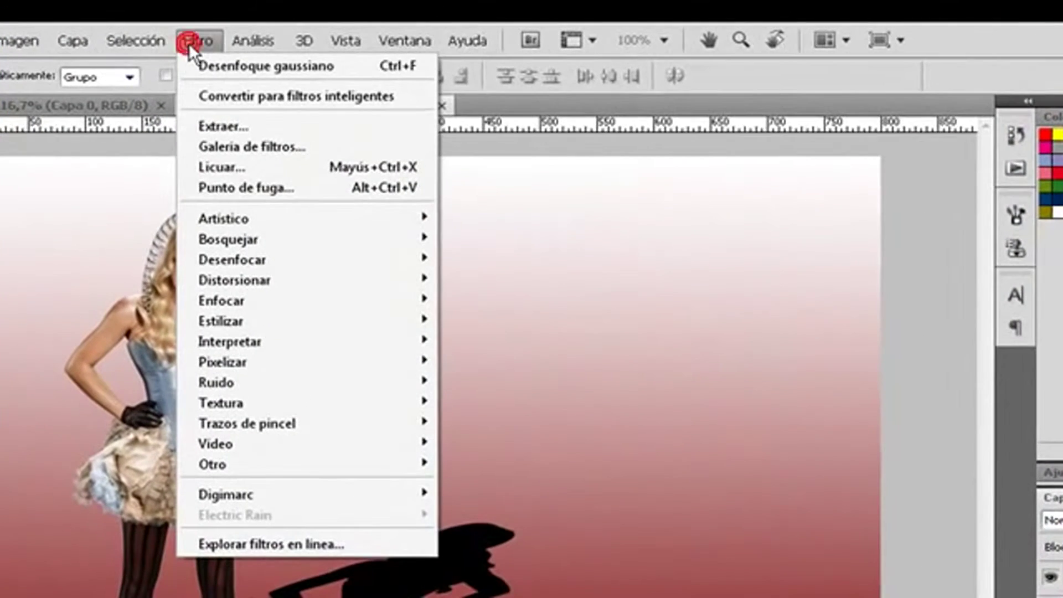
pyautogui.moveTo(233, 260)
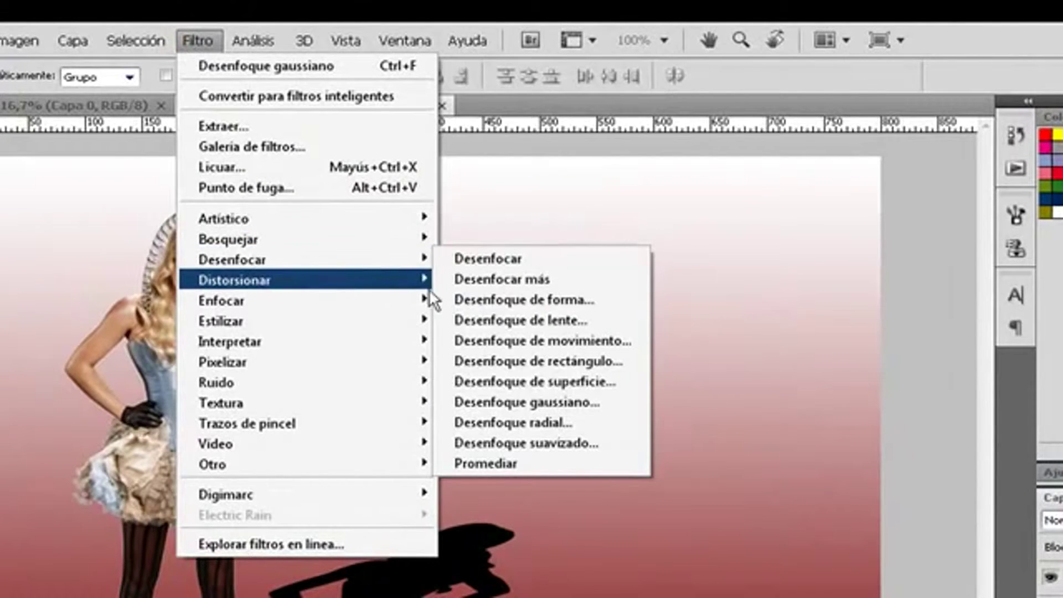
pyautogui.click(530, 401)
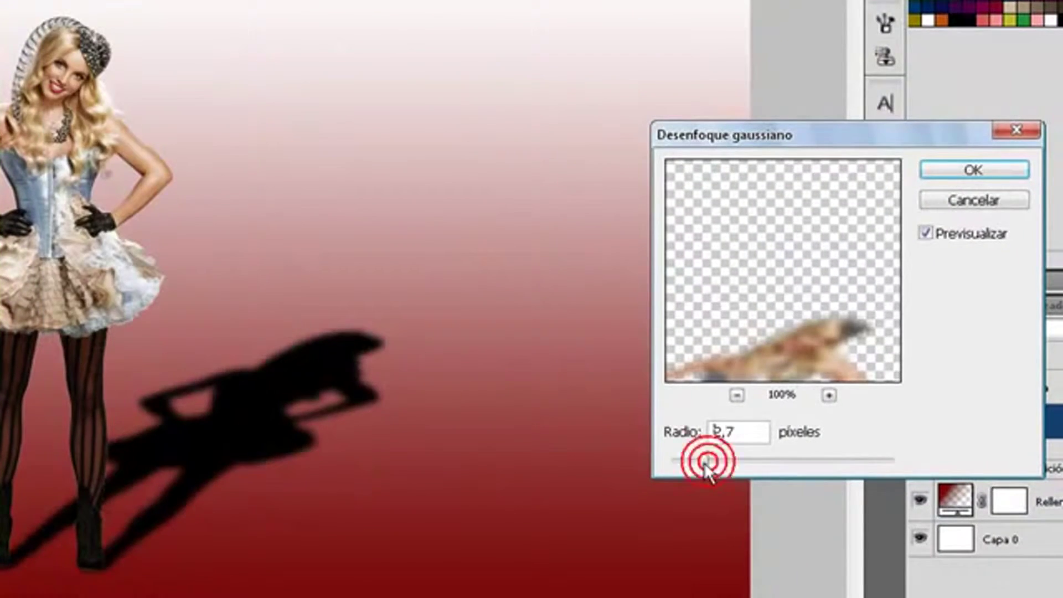
pyautogui.moveTo(708, 464); pyautogui.dragTo(709, 463)
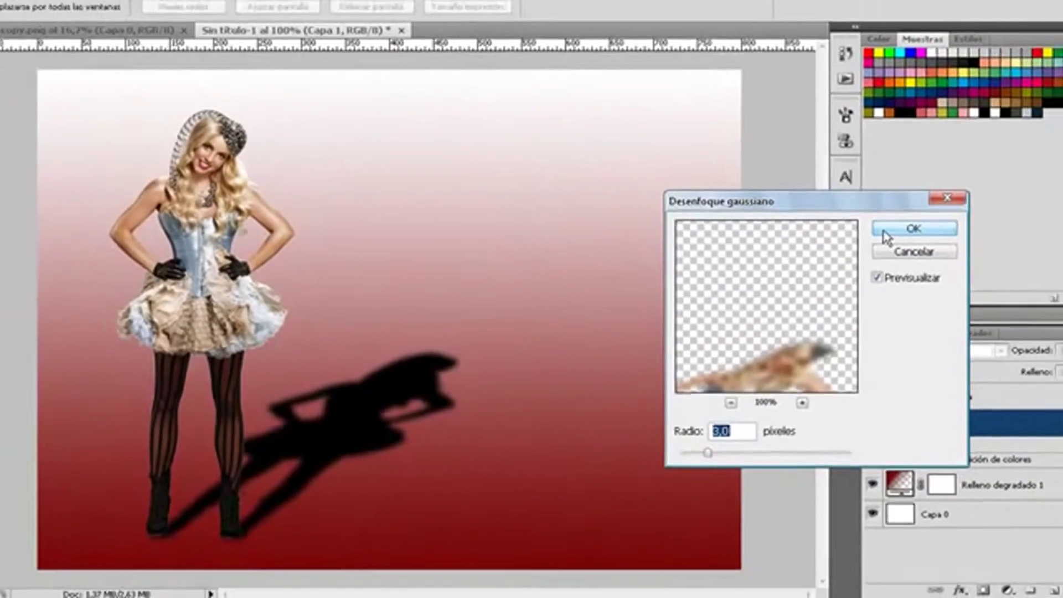
pyautogui.click(887, 232)
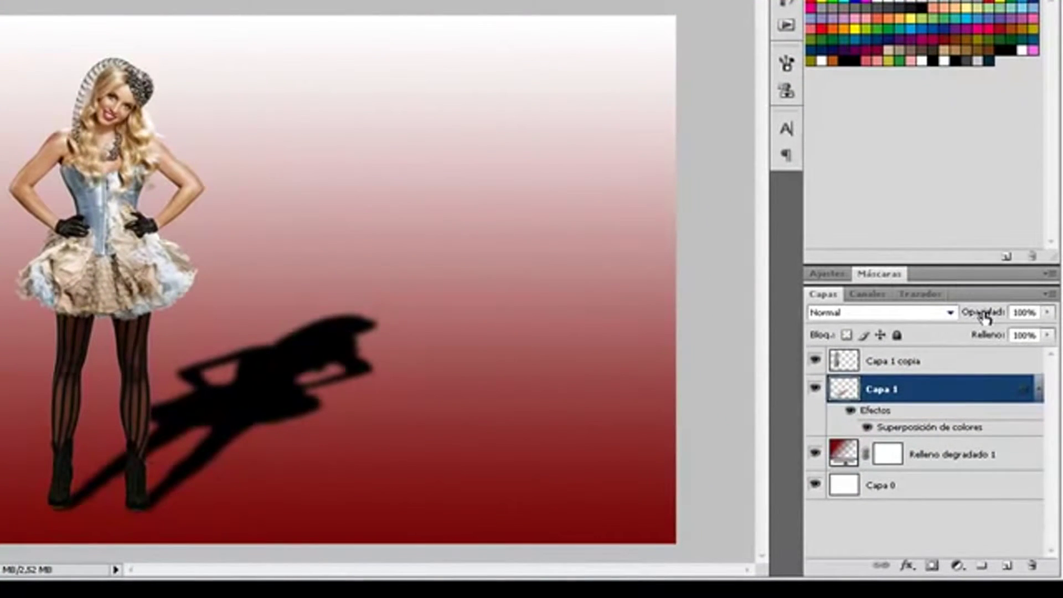
# Lower the shadow layer Capa 1's opacity to 89%.
pyautogui.moveTo(985, 317); pyautogui.dragTo(976, 319)
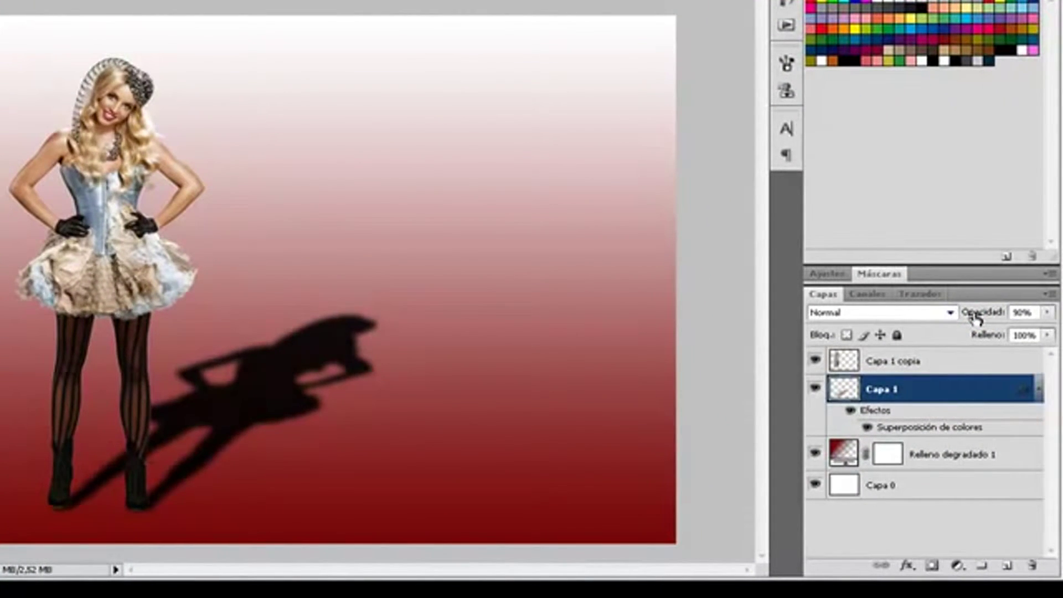
pyautogui.click(975, 318)
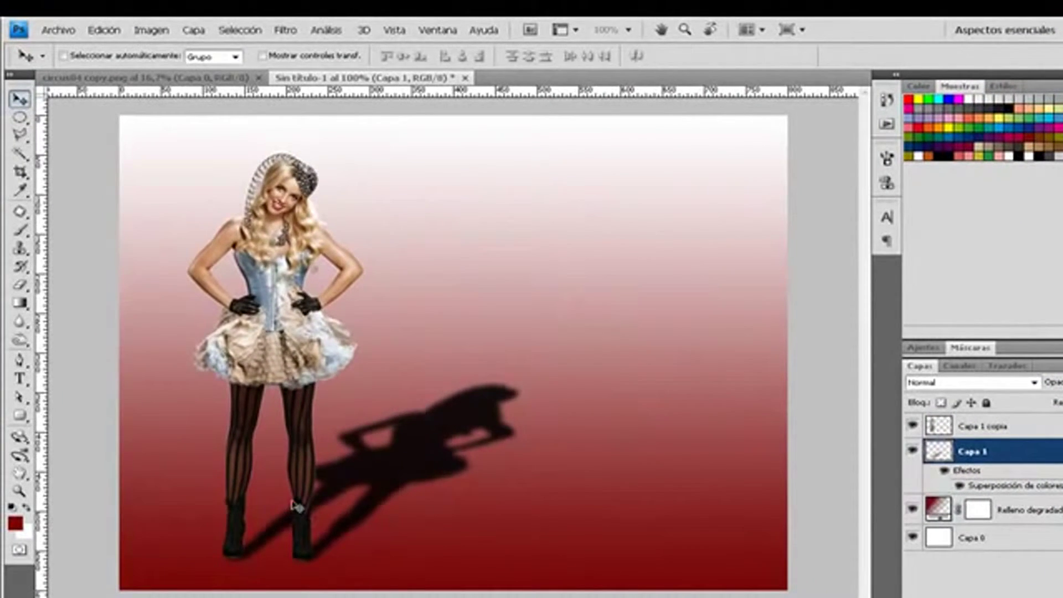
# Set white foreground over black background and choose the Foreground to Background gradient preset.
pyautogui.click(14, 510)
pyautogui.click(26, 508)
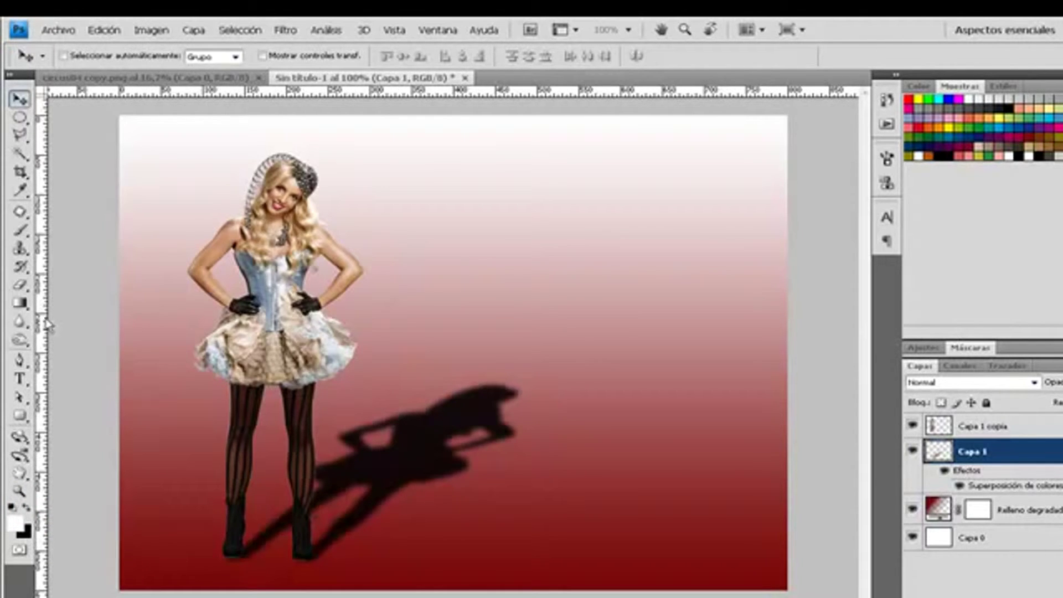
pyautogui.click(19, 305)
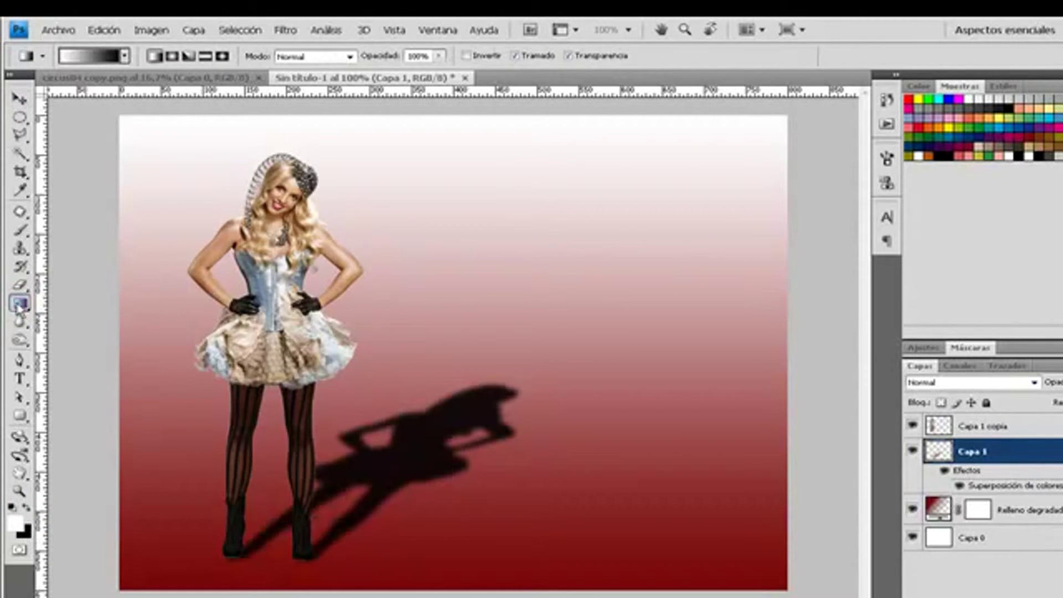
pyautogui.click(113, 58)
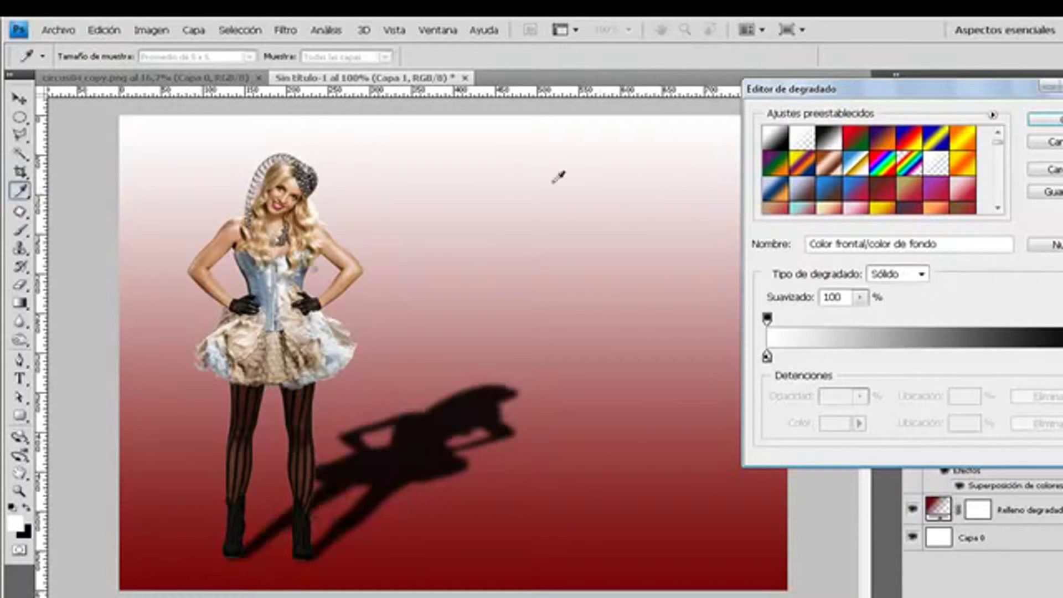
pyautogui.doubleClick(775, 145)
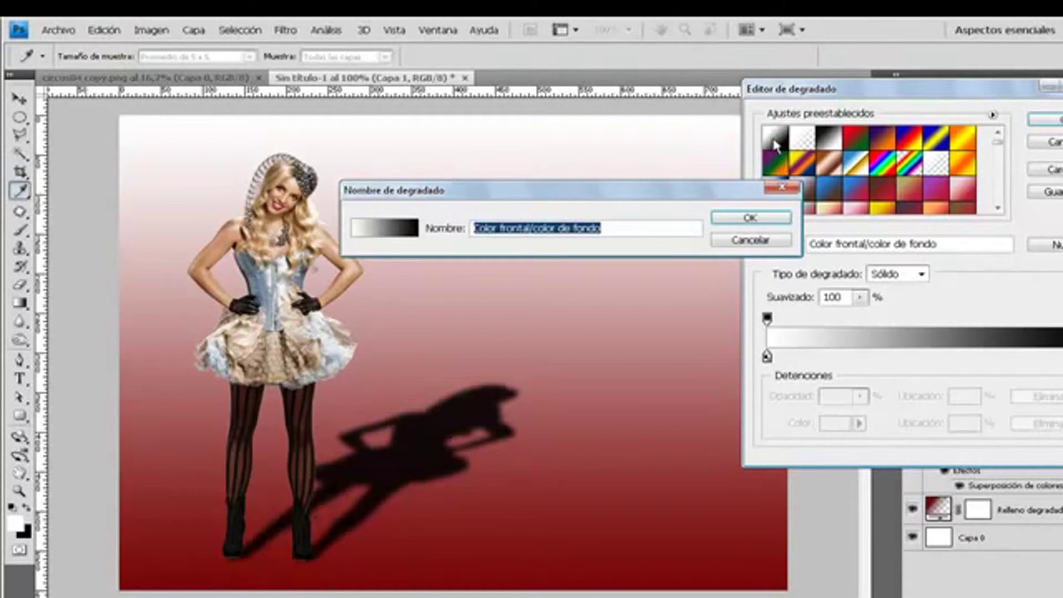
pyautogui.click(737, 217)
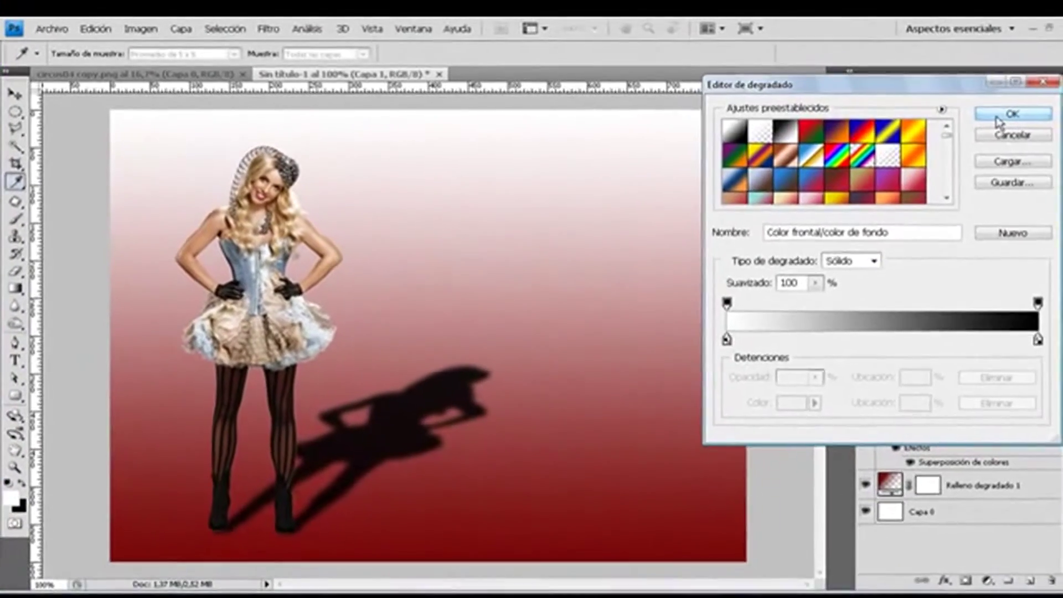
pyautogui.click(1047, 119)
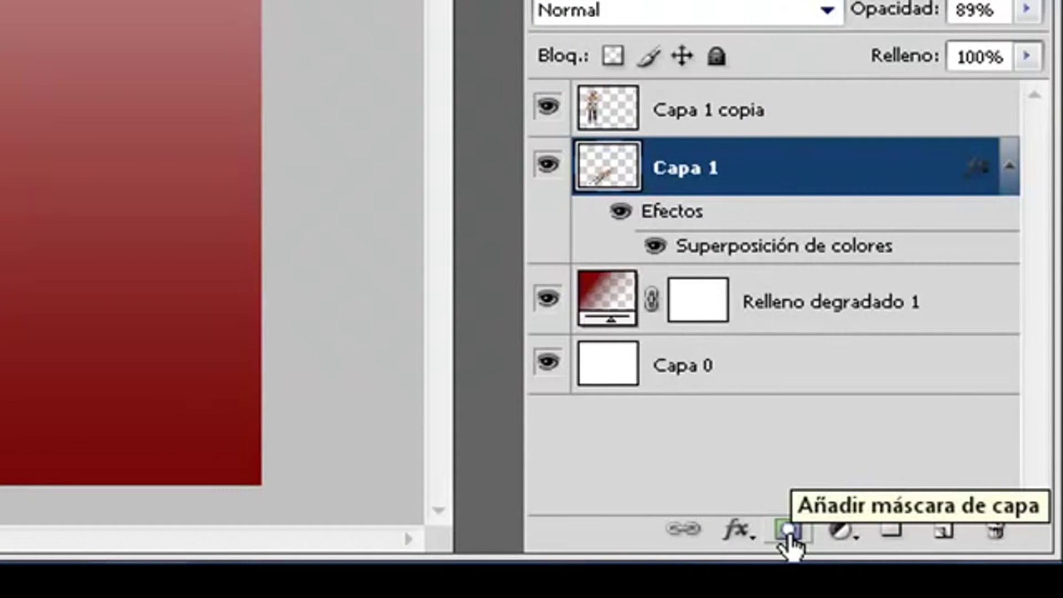
# Add a layer mask to Capa 1 and fade it with a gradient from the feet to the head.
pyautogui.click(786, 533)
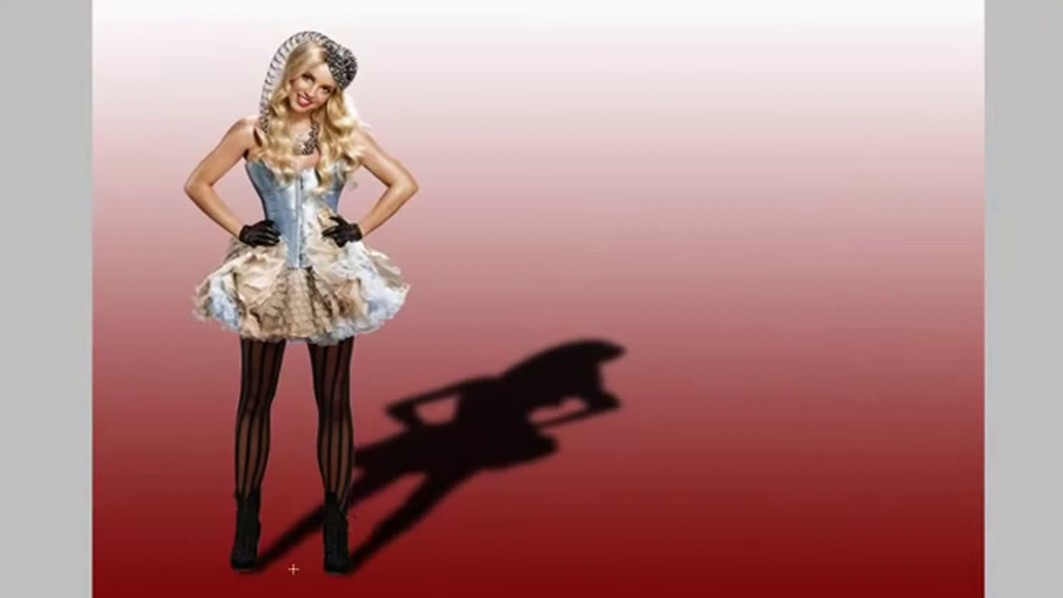
pyautogui.moveTo(294, 569); pyautogui.dragTo(672, 288)
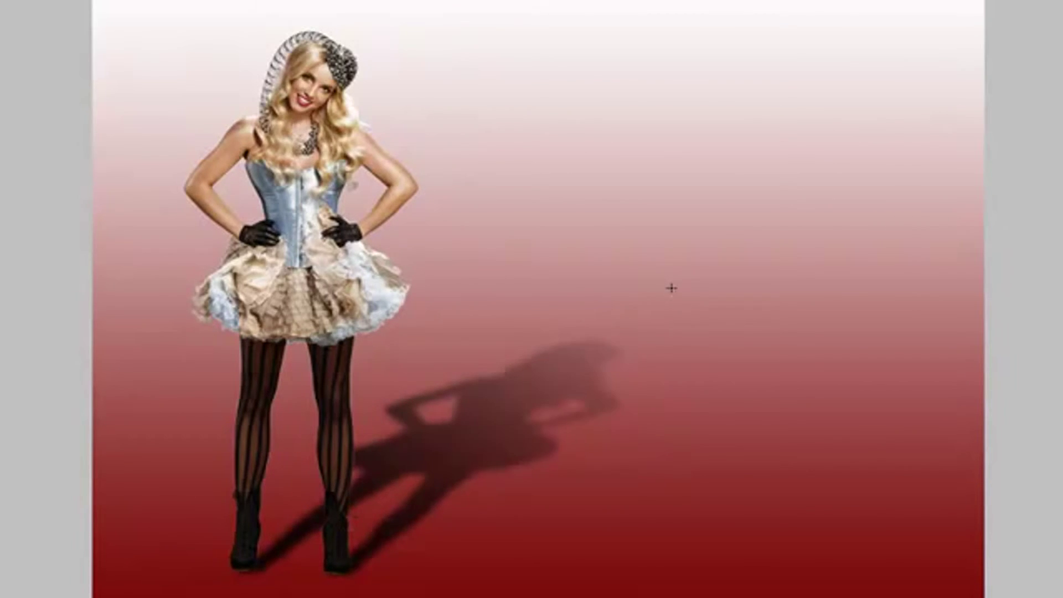